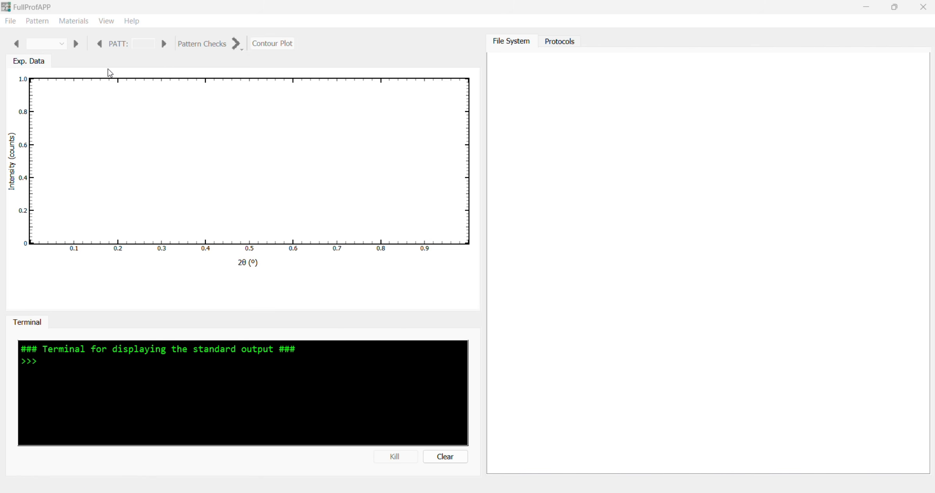
click(11, 22)
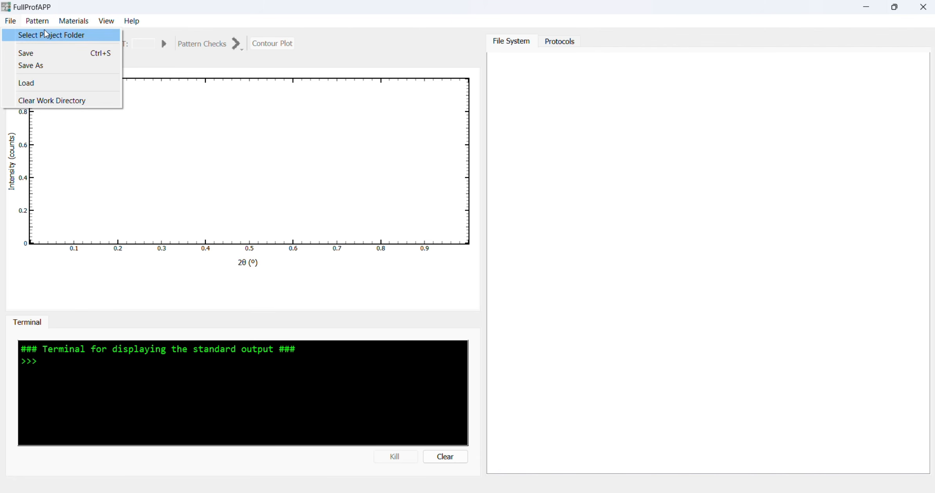
mouse_move(42, 24)
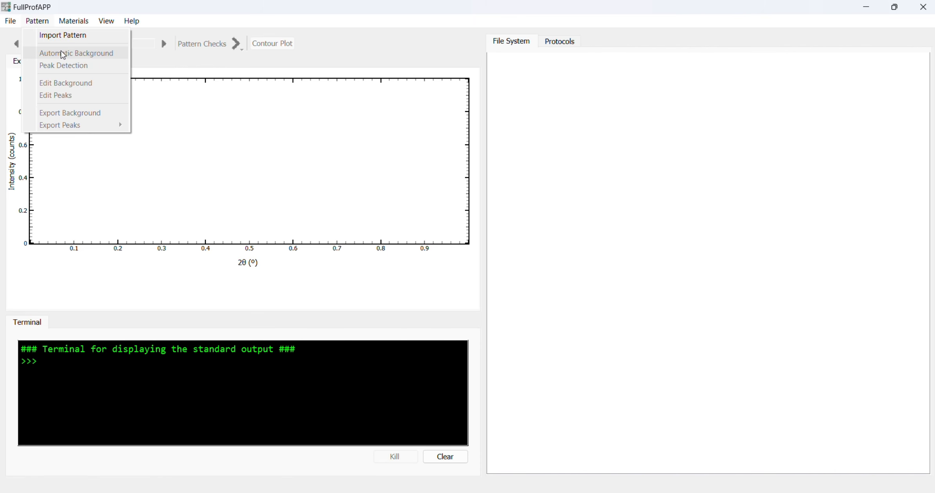
mouse_move(74, 24)
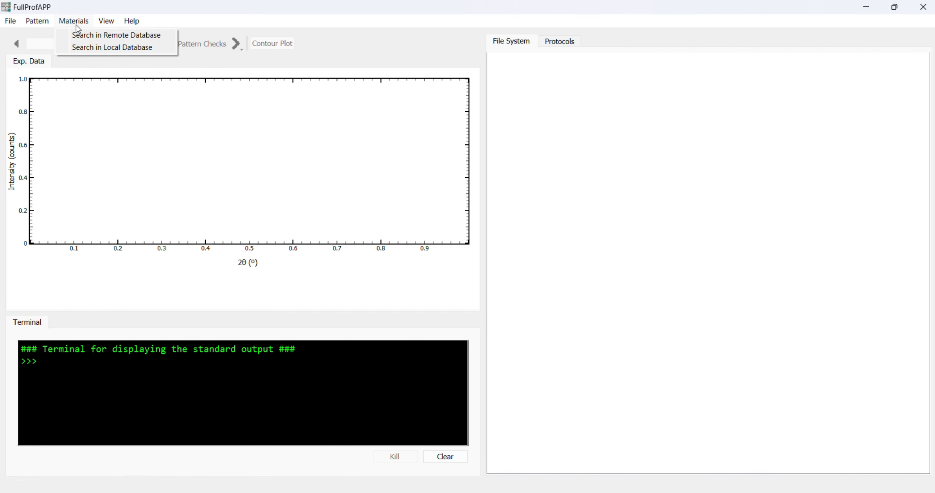
mouse_move(105, 23)
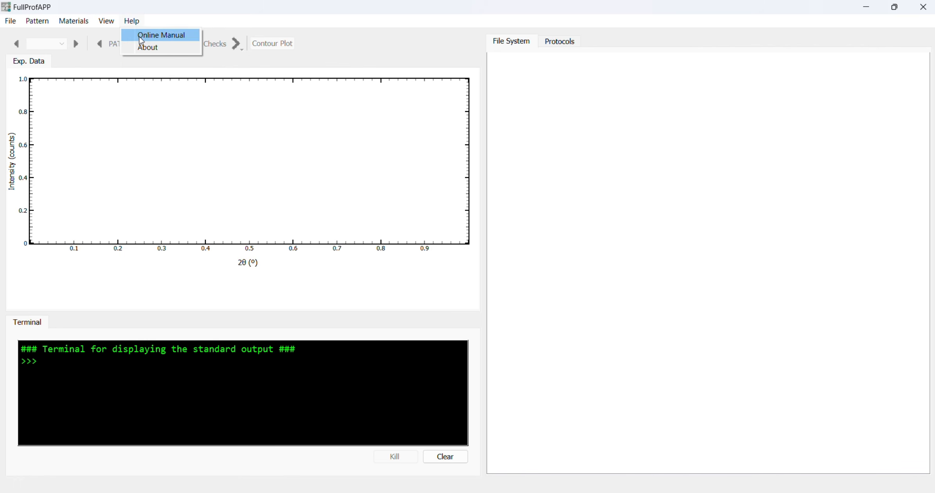
click(251, 67)
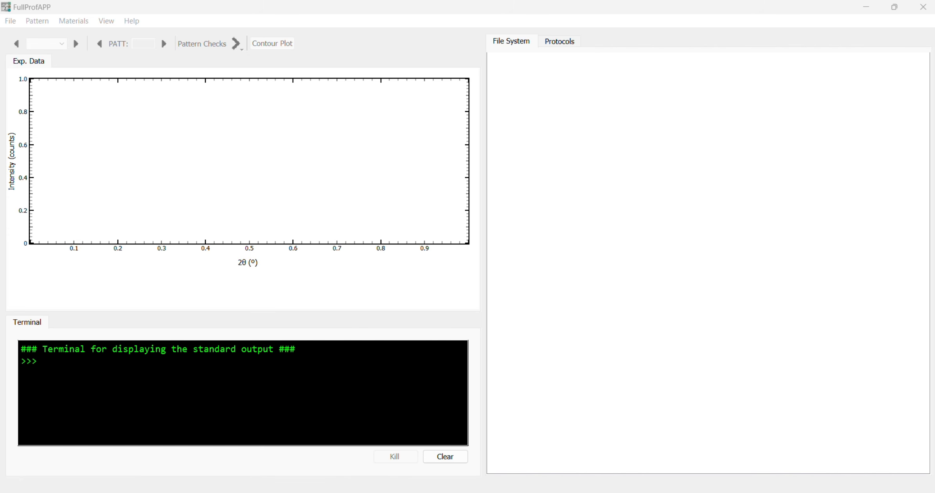
- Set the project folder to EgyptMakeup inside the examples folder and widen the Name column so the full file names fit
click(13, 26)
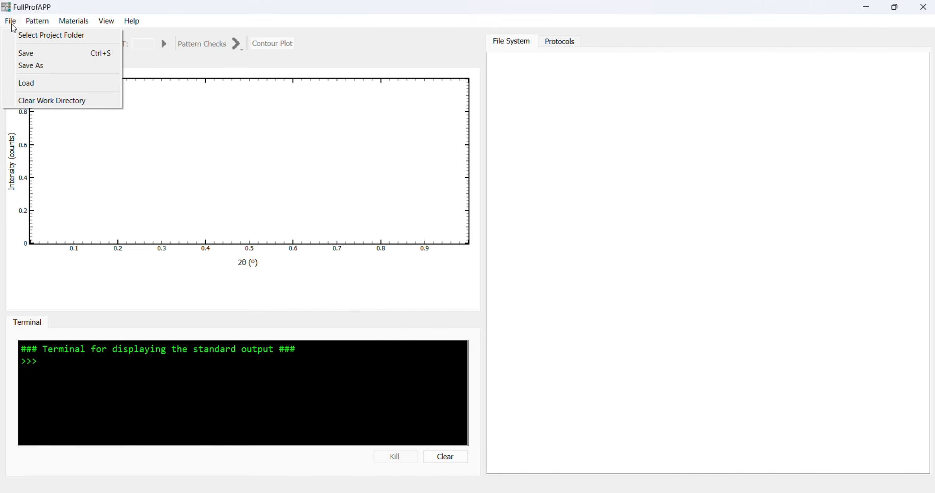
click(27, 35)
double_click(162, 134)
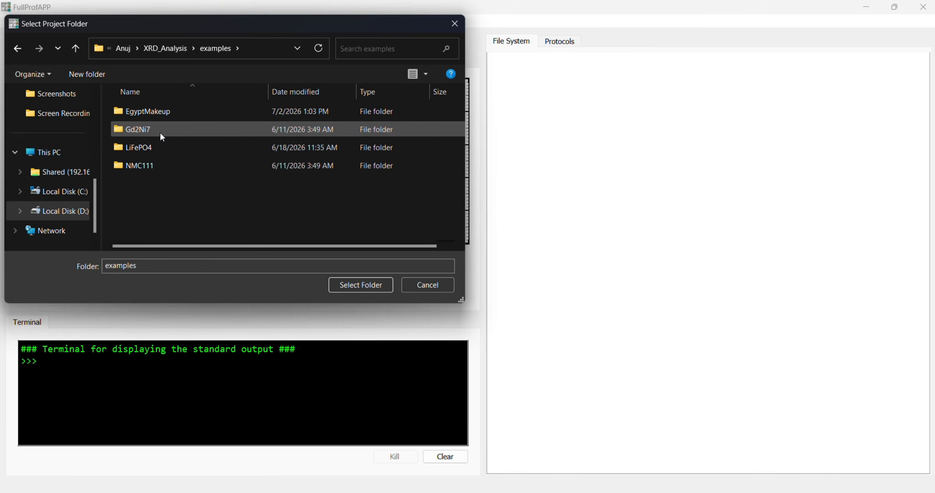
double_click(165, 116)
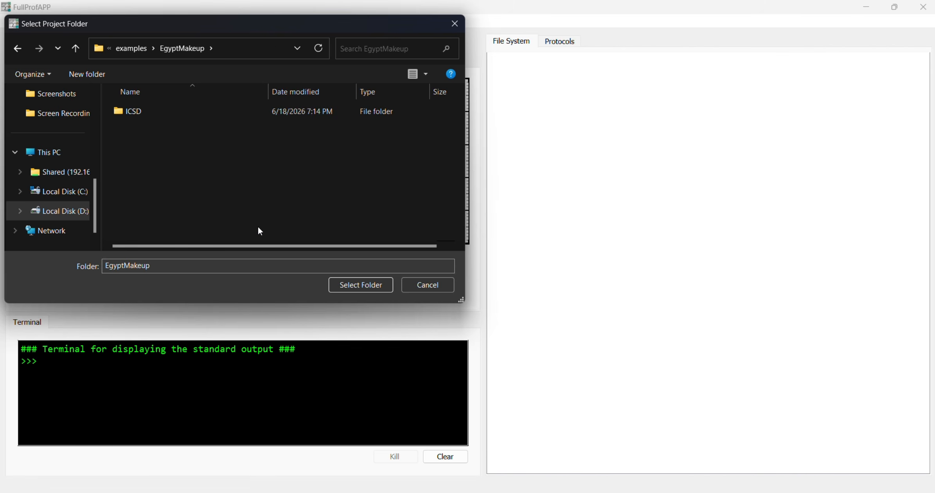
click(357, 289)
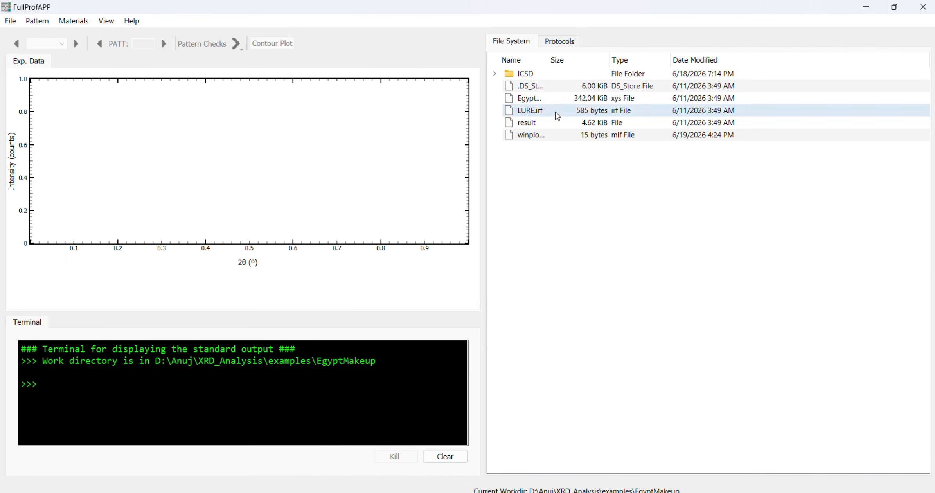
drag(547, 59, 591, 66)
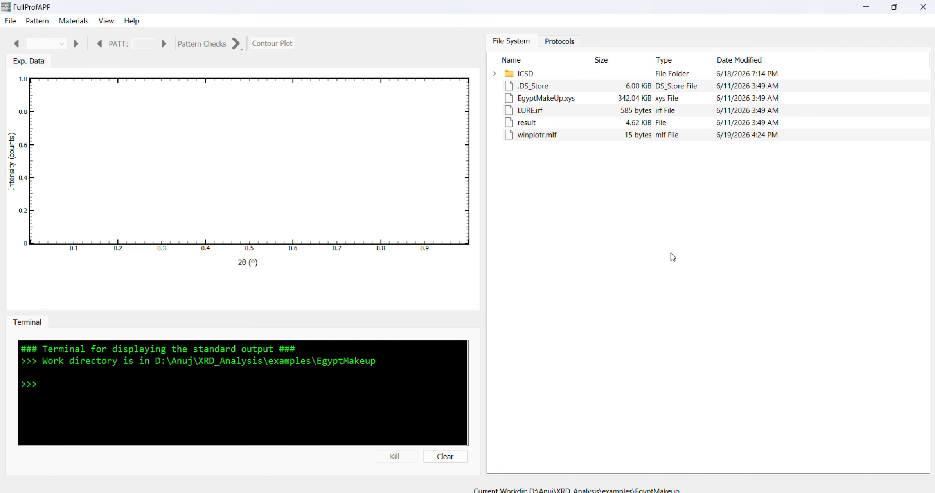
- Start a pattern import with EgyptMakeUp.xys as the pattern file and LURE.irf as the IRF file
click(37, 23)
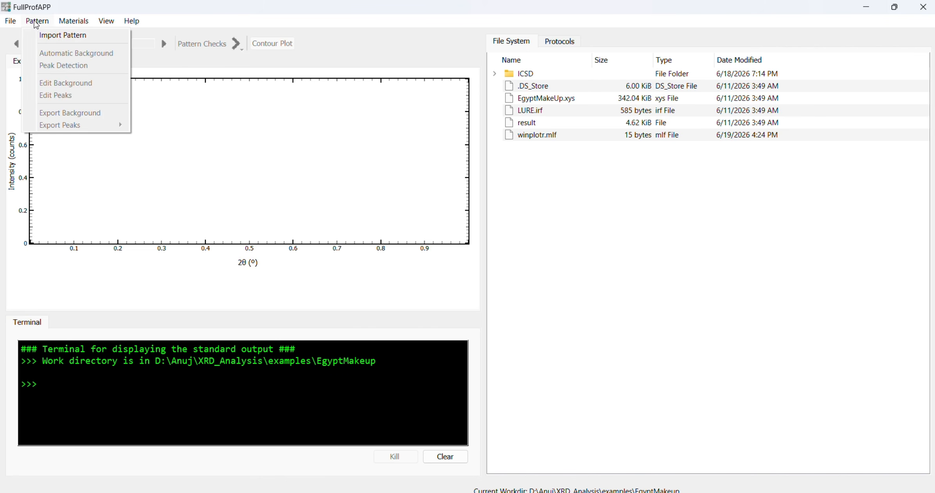
click(46, 37)
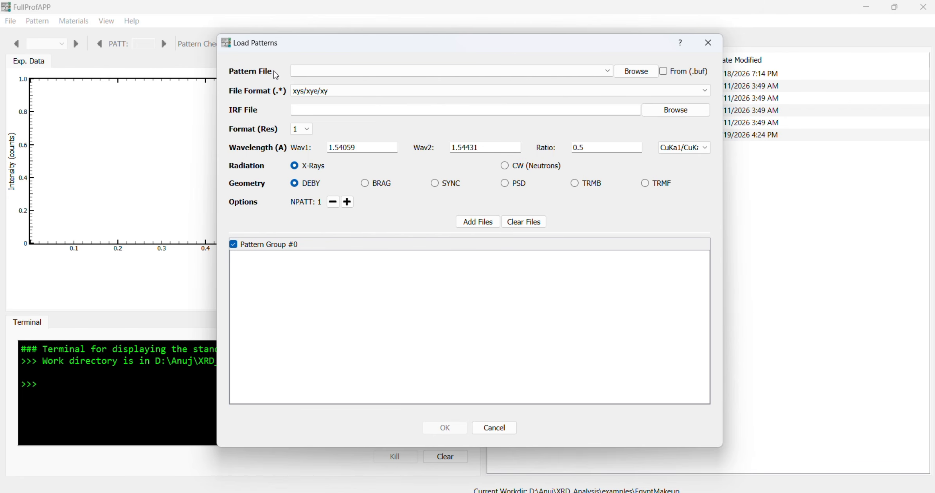
click(633, 76)
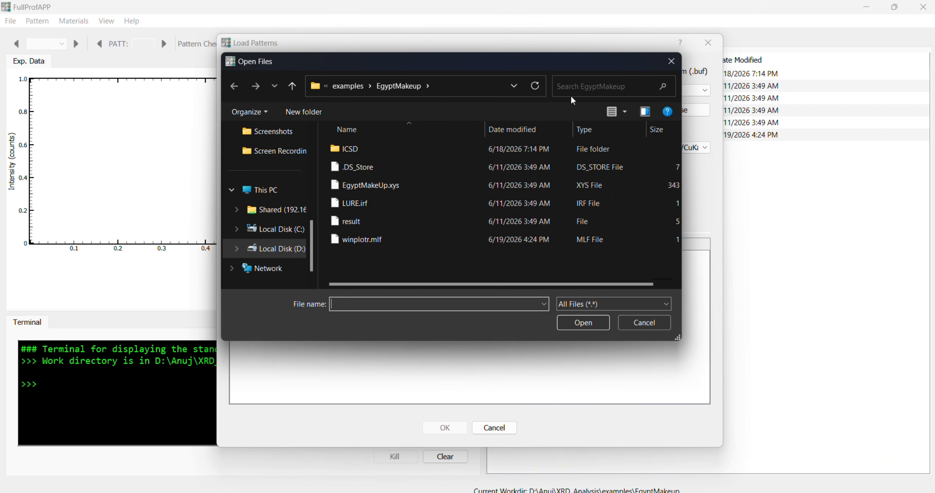
double_click(414, 187)
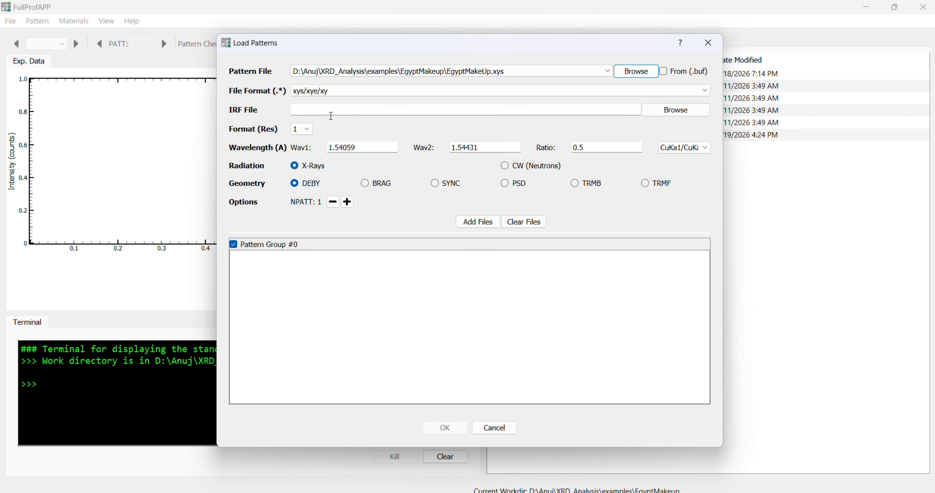
click(673, 112)
double_click(408, 167)
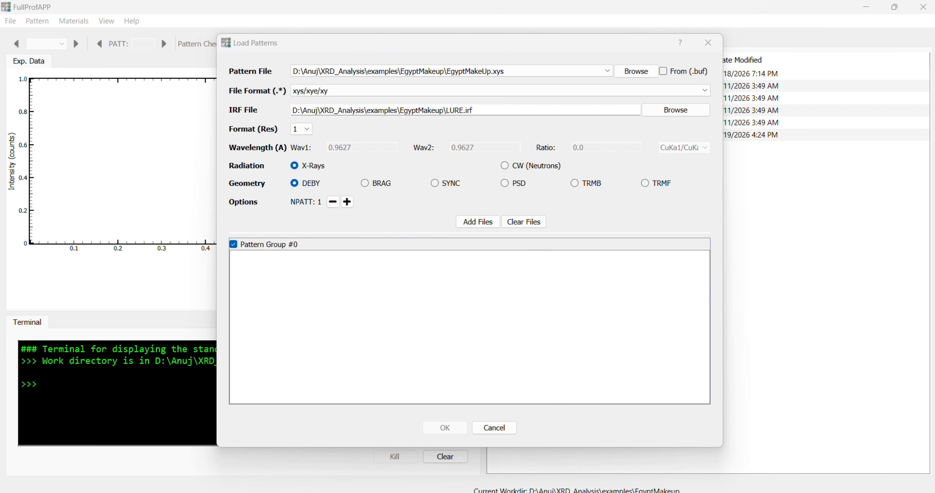
- Add the chosen files to Pattern Group #0 and load the pattern
click(472, 226)
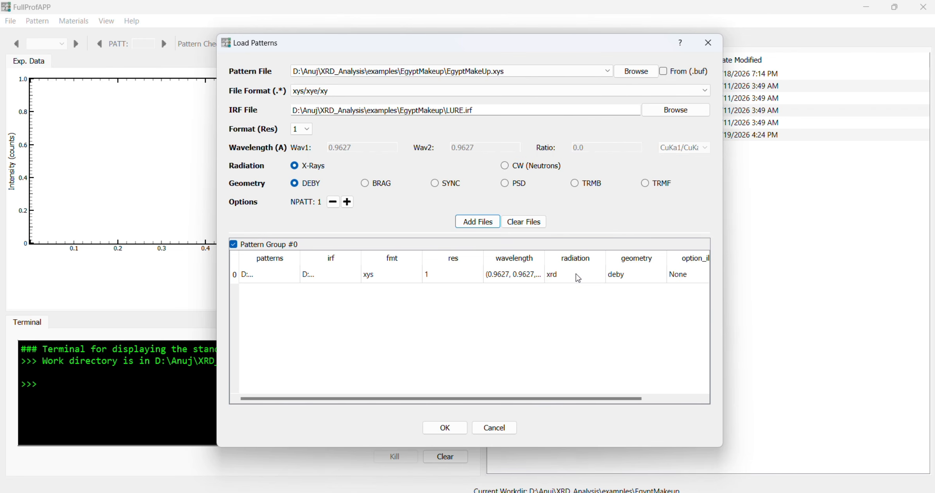
drag(576, 398, 459, 402)
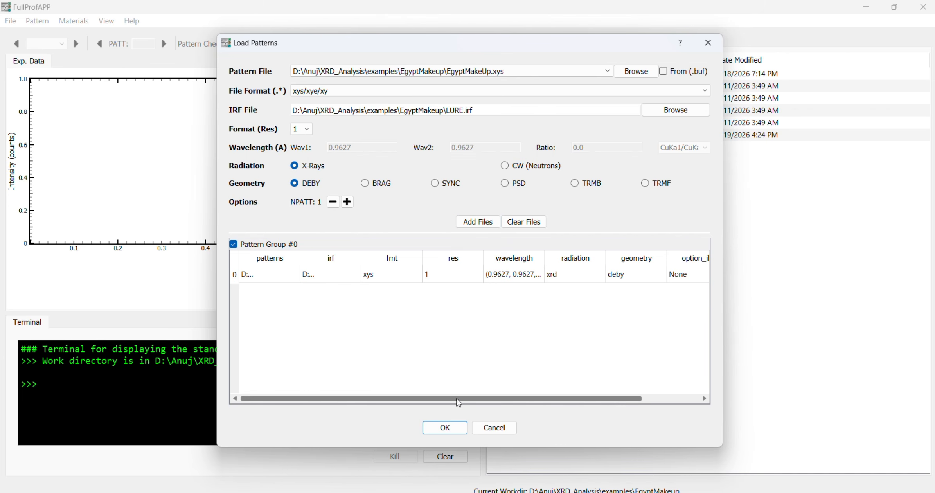
click(445, 427)
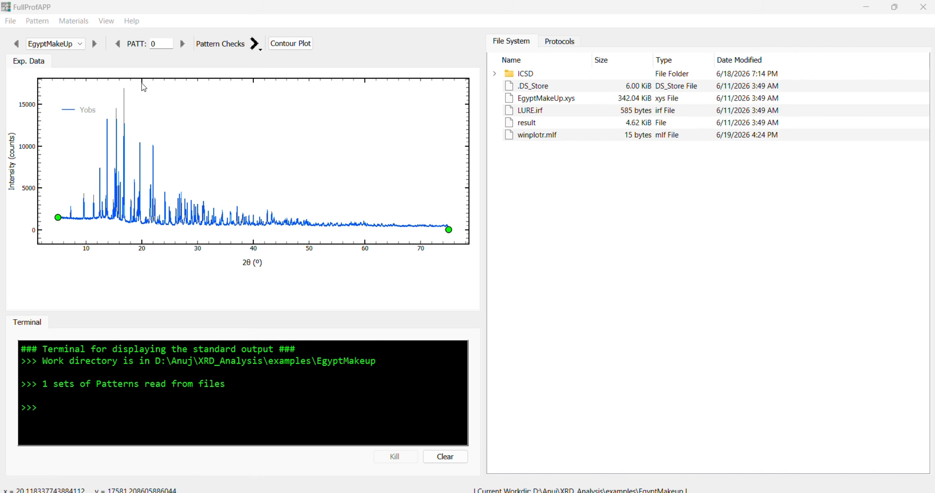
- Move the Yobs legend clear of the strong peaks and enlarge the plot around the pattern's low-intensity baseline
drag(89, 116, 404, 116)
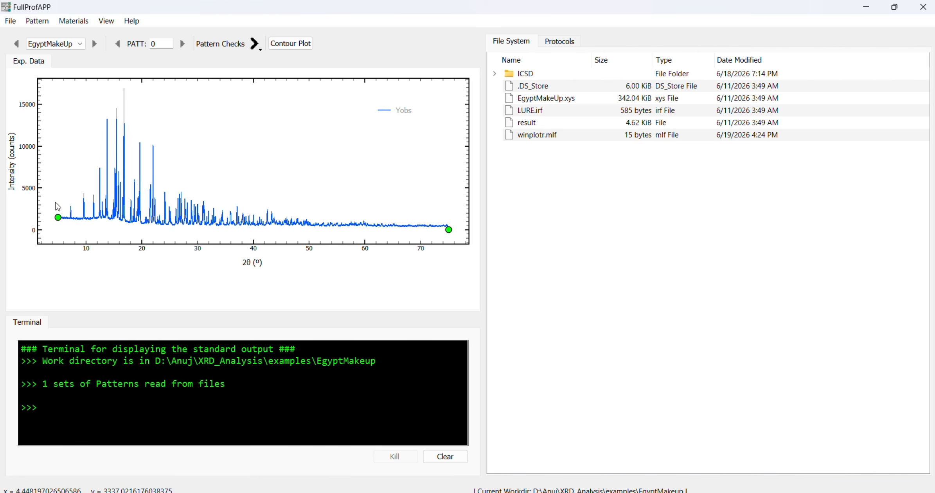
drag(48, 202, 455, 242)
drag(54, 137, 458, 220)
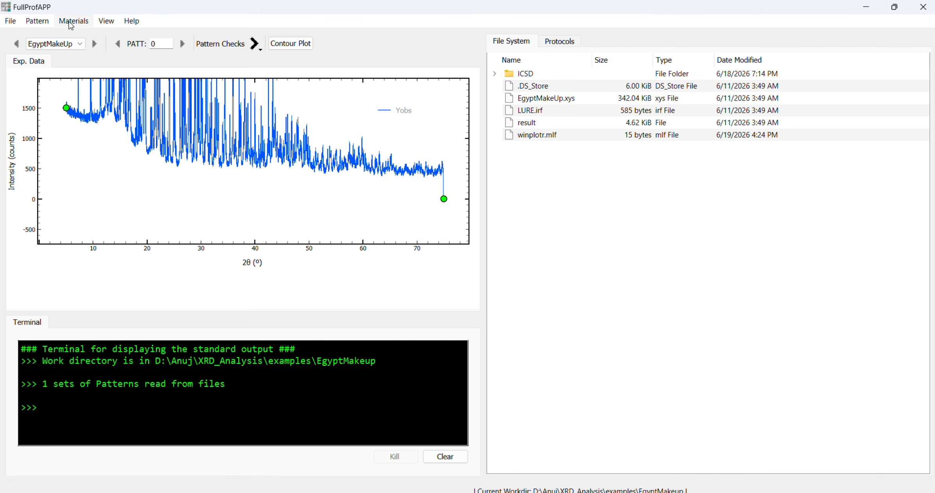
- Generate an automatic background for the pattern with log_lambda 8.1 and log_p -2.1
click(37, 21)
click(48, 55)
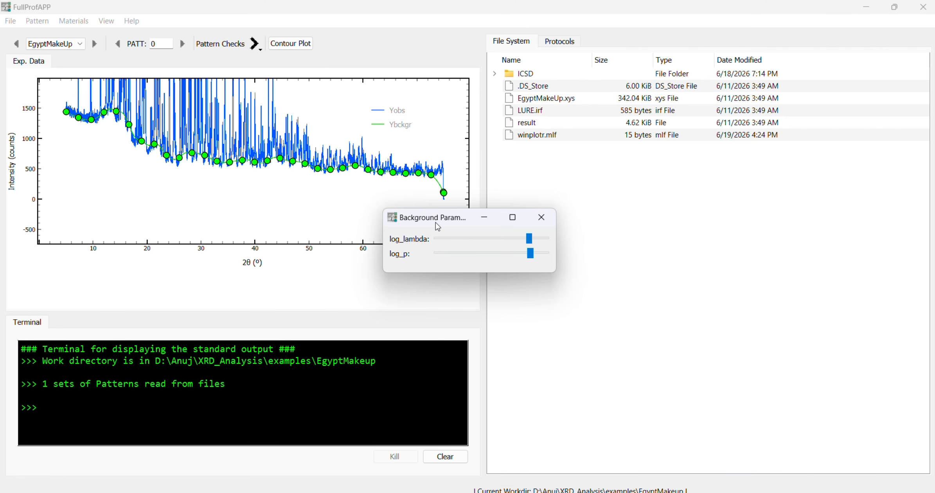
drag(436, 223, 398, 250)
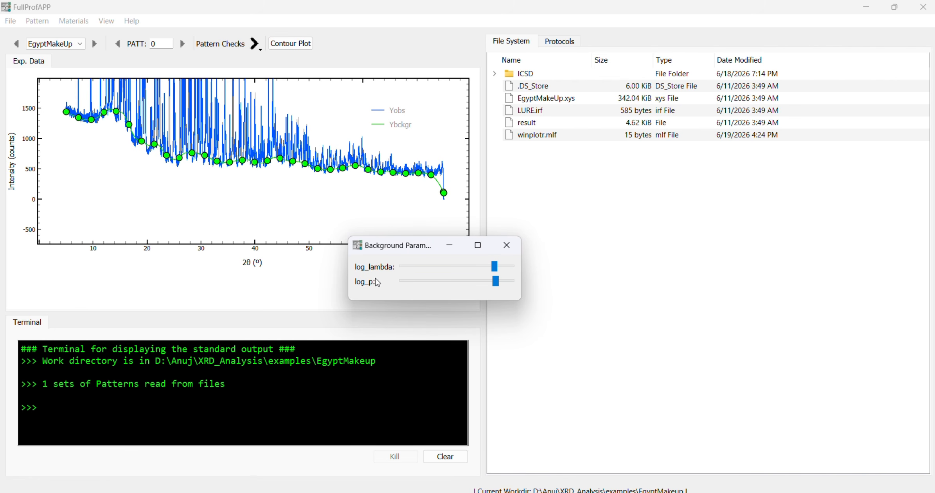
mouse_move(495, 271)
mouse_down()
mouse_move(508, 271)
mouse_move(489, 282)
mouse_move(498, 285)
mouse_move(470, 280)
mouse_move(492, 280)
mouse_up()
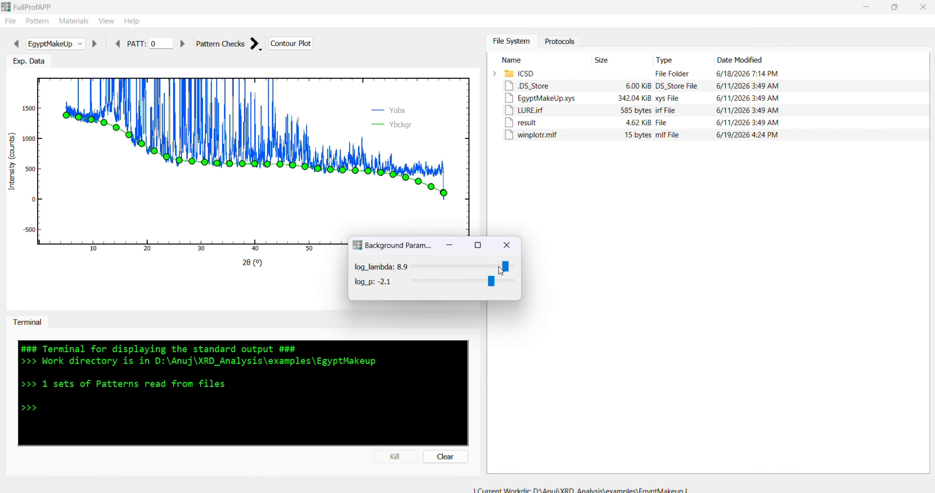
click(501, 271)
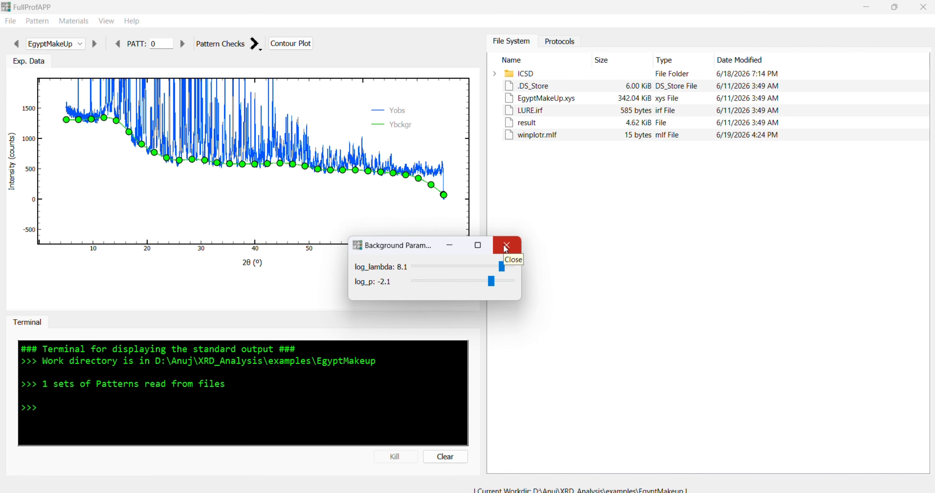
click(505, 248)
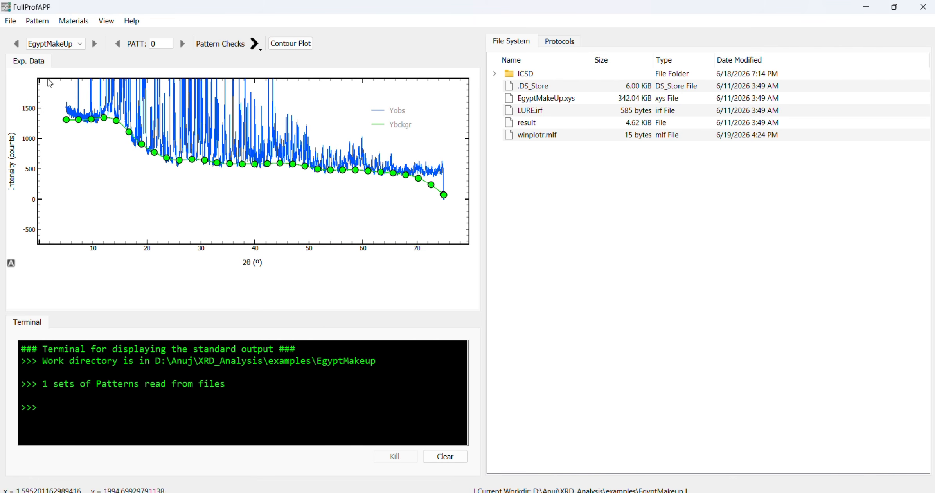
- Run peak detection on the pattern and enlarge the region from about 23° to 52° 2θ to inspect the marked peaks
click(37, 21)
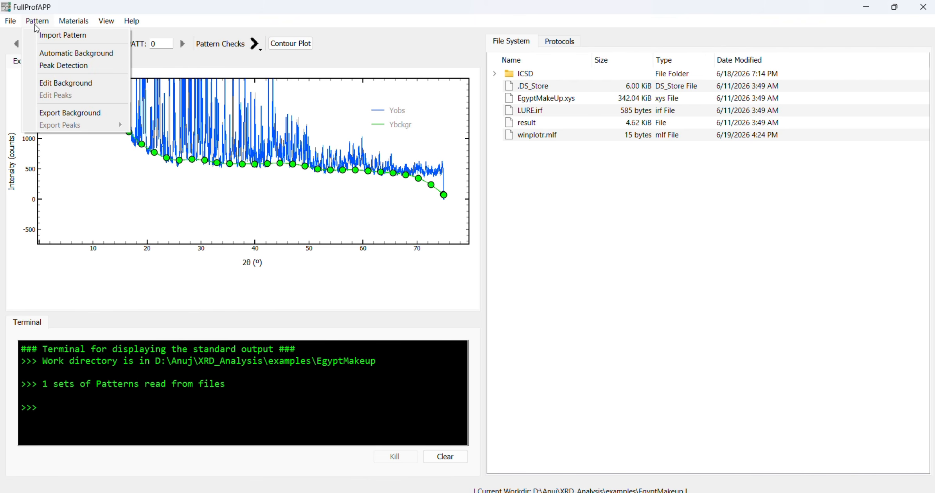
click(67, 65)
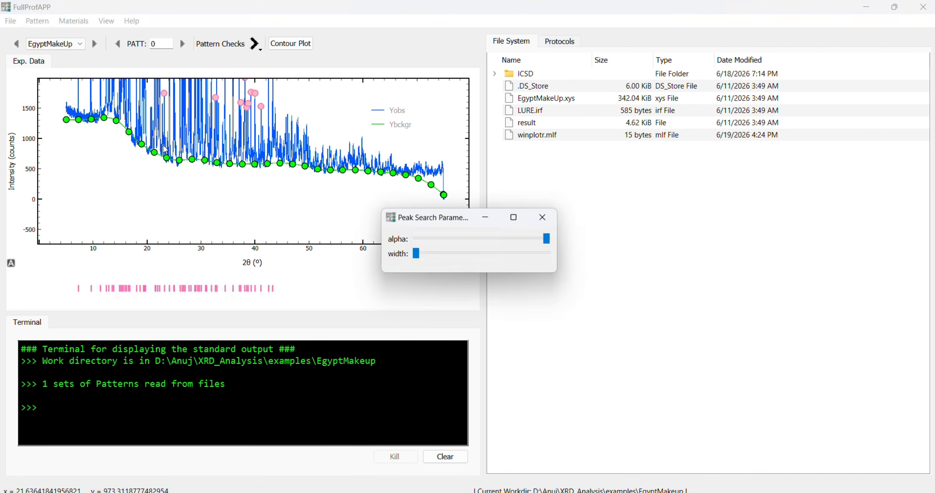
right_click(314, 210)
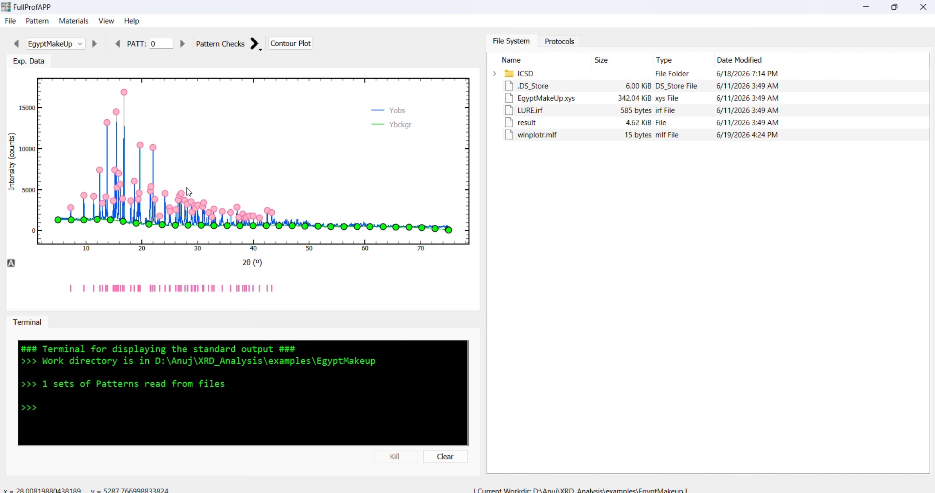
drag(165, 176, 318, 238)
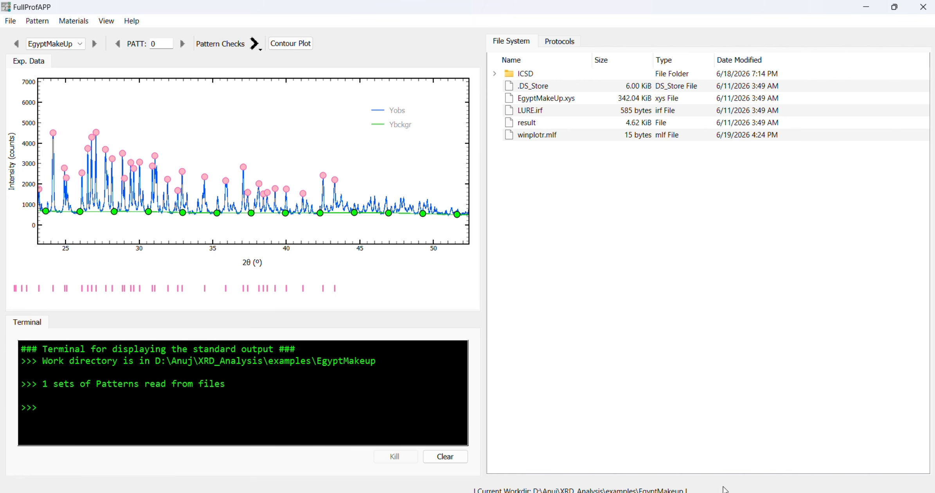
mouse_move(712, 492)
click(742, 458)
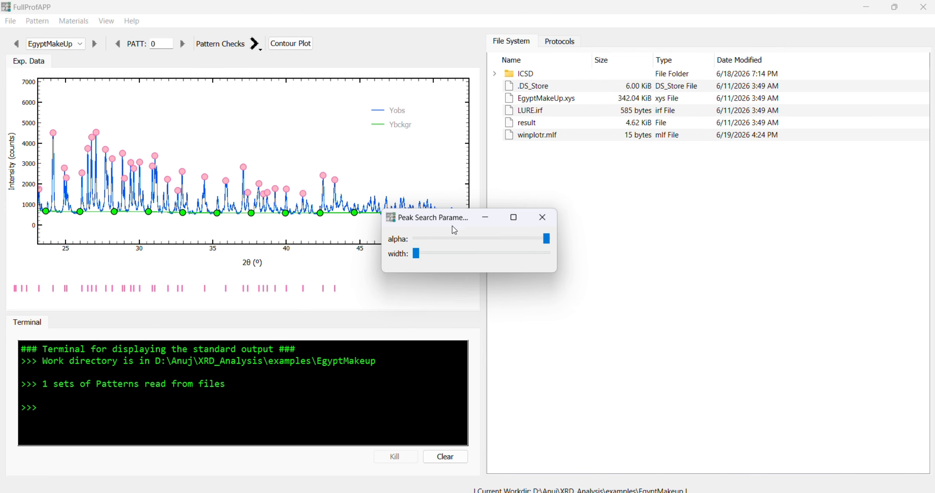
- Set the peak search parameters to alpha 1.22 and width 3, keeping the plot in view, and close them
drag(452, 224, 432, 302)
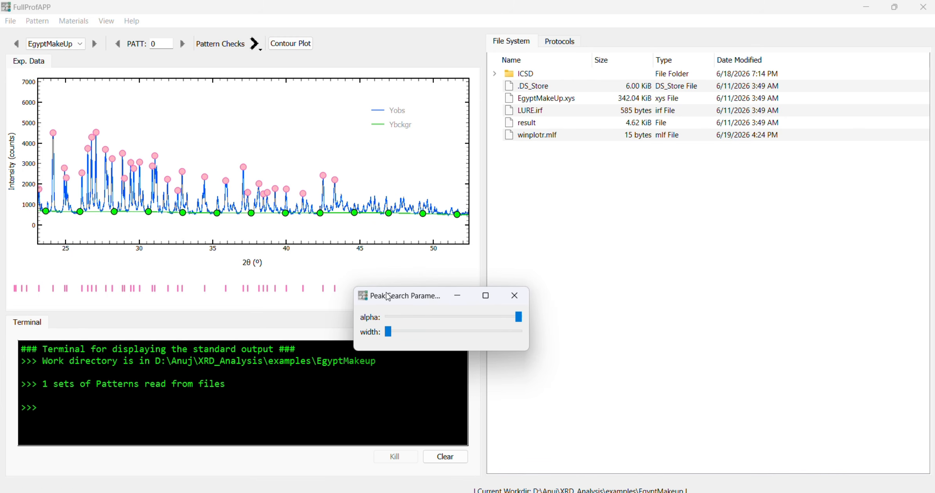
drag(386, 303, 389, 265)
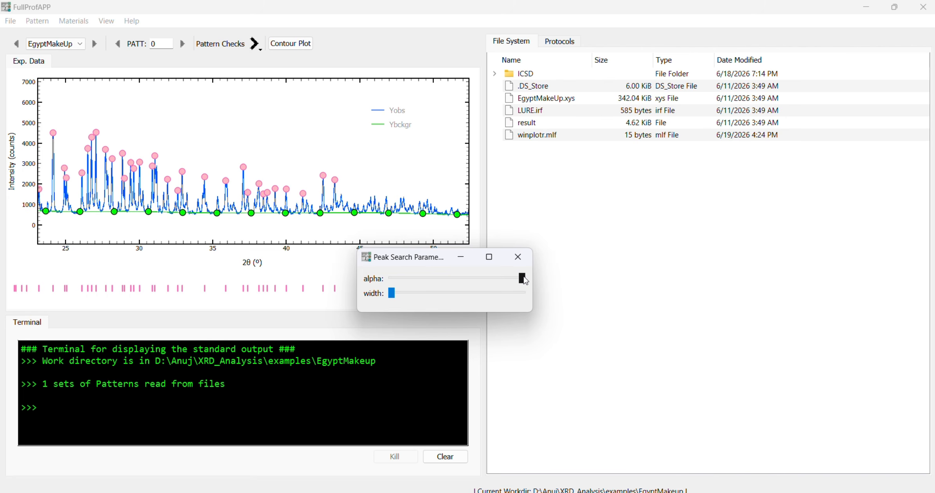
mouse_move(525, 280)
mouse_down()
mouse_move(434, 280)
mouse_move(449, 280)
mouse_move(409, 299)
mouse_move(478, 278)
mouse_up()
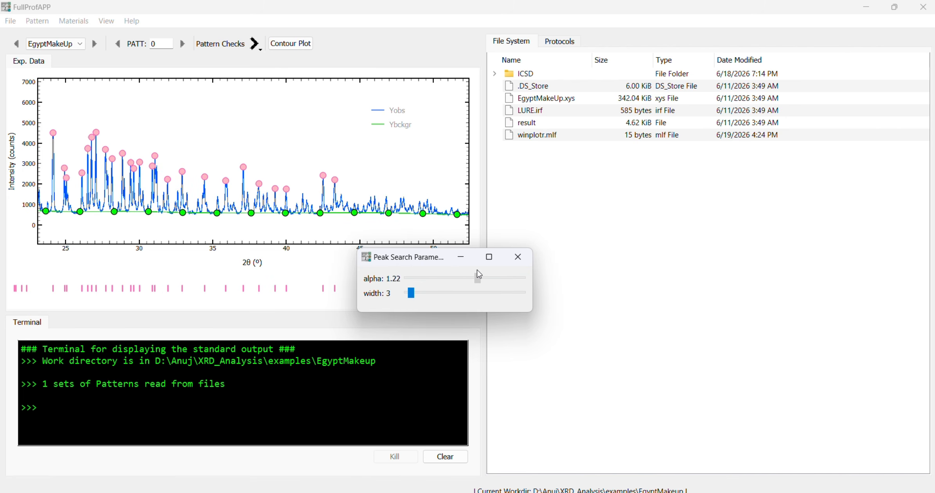
click(518, 258)
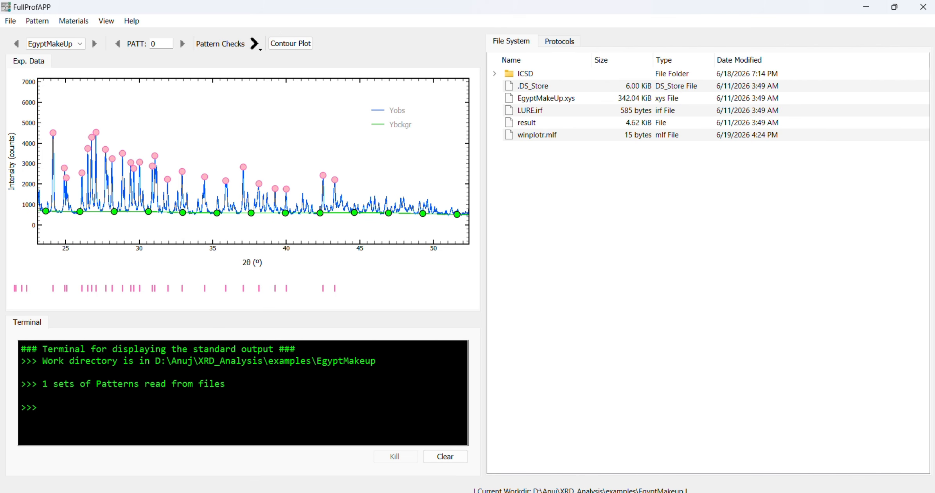
- Turn on background editing and add background points at about 12.8°, 13.4°, 15.1°, 15.6° and 17.8° 2θ, close to the observed baseline
click(39, 23)
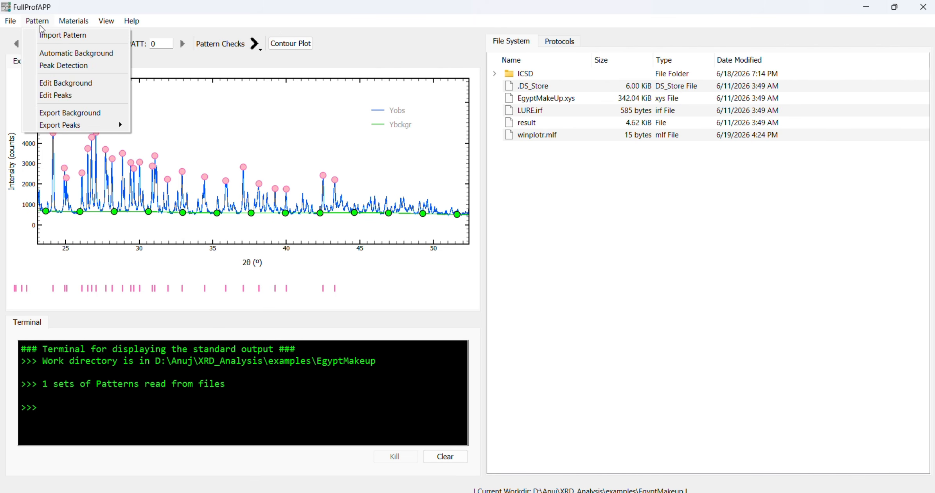
click(57, 83)
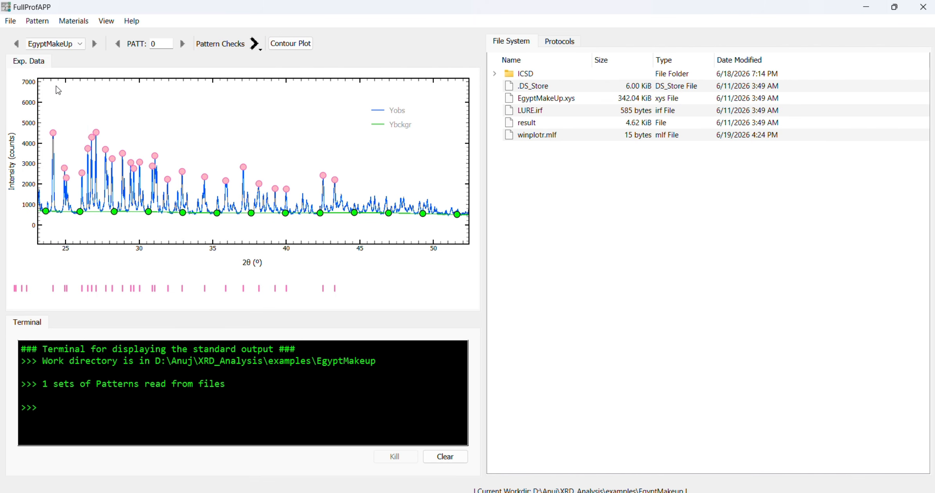
right_click(176, 141)
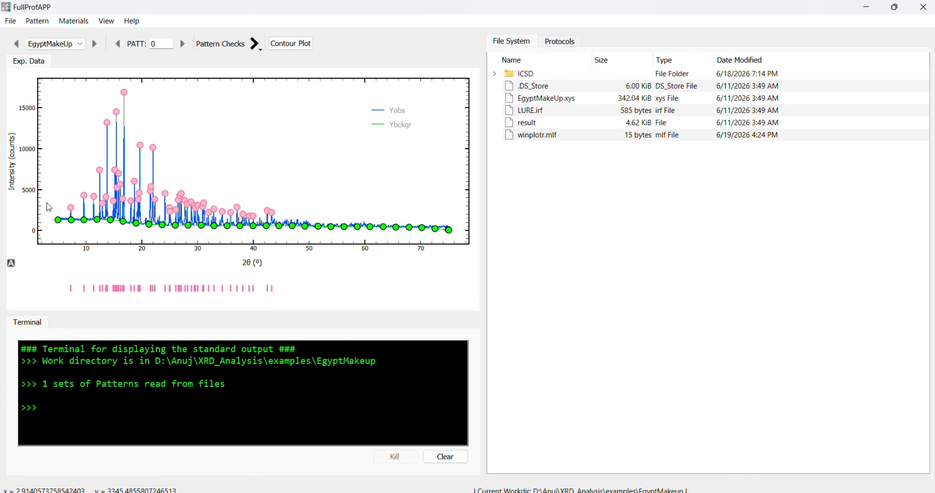
drag(47, 201, 243, 237)
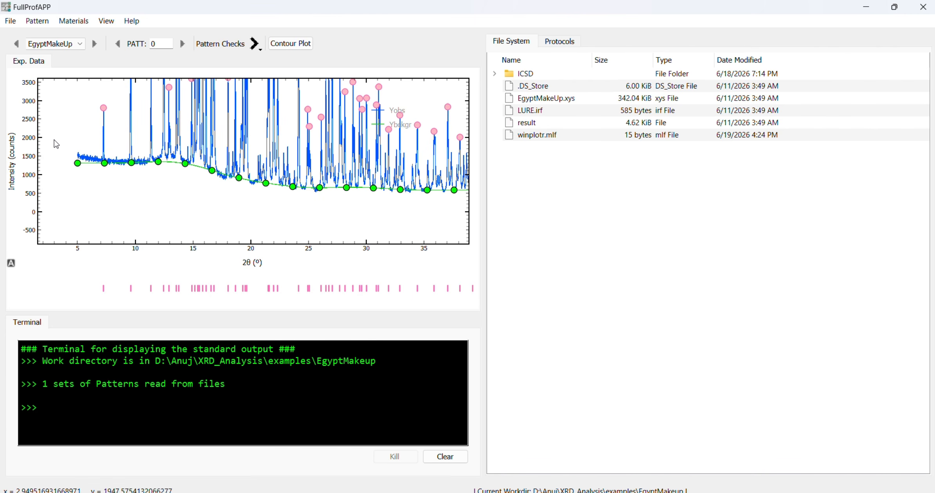
drag(55, 141, 428, 223)
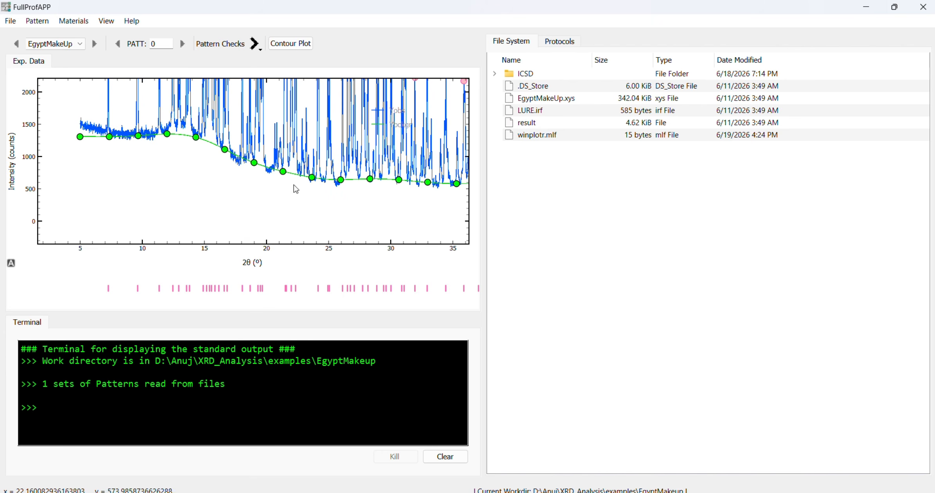
drag(78, 86, 288, 204)
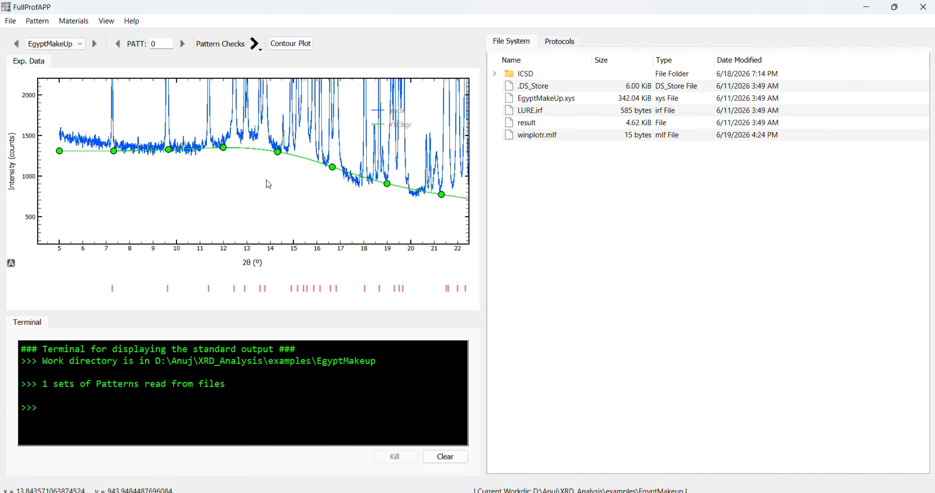
click(242, 140)
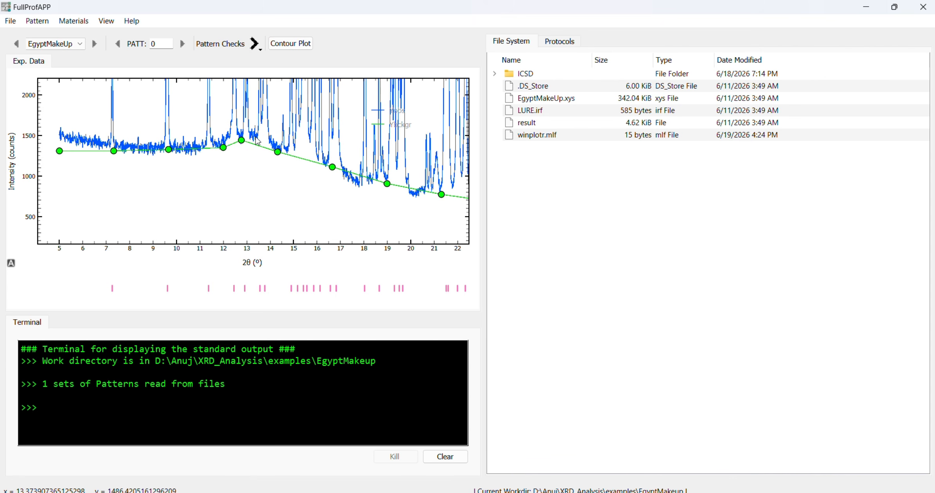
click(256, 138)
click(307, 137)
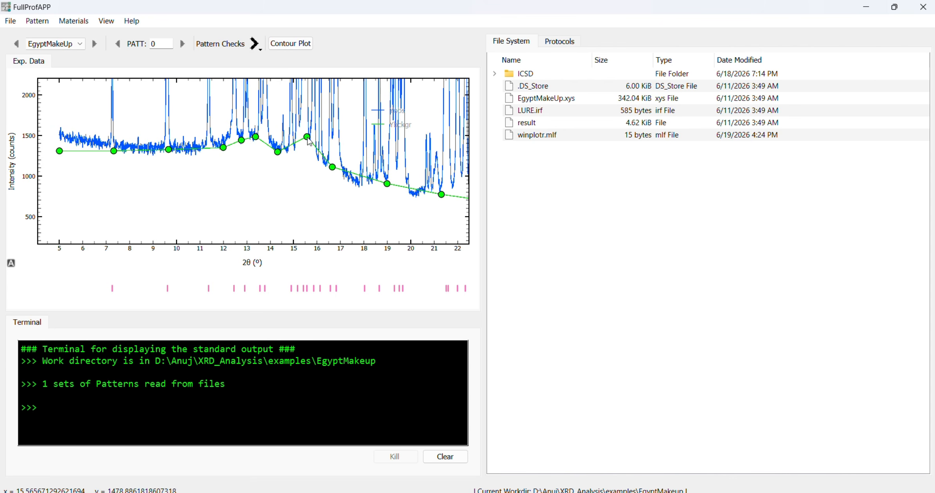
click(295, 148)
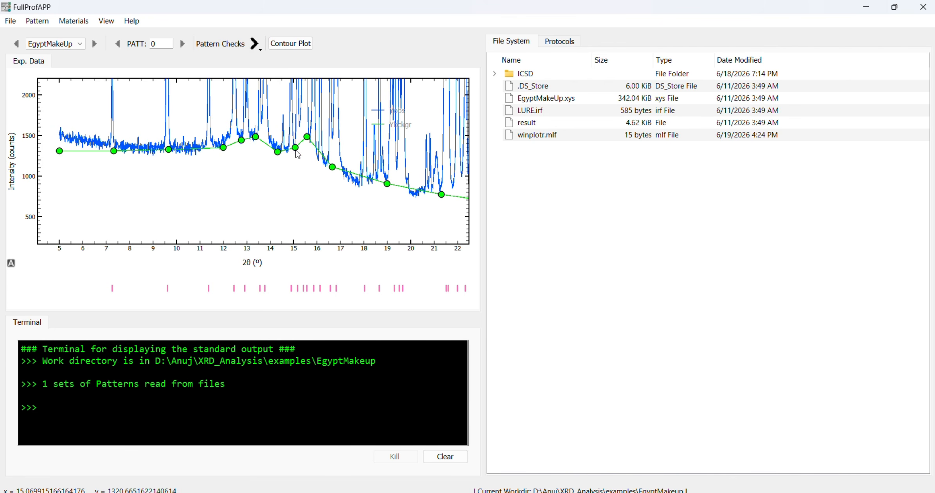
click(359, 187)
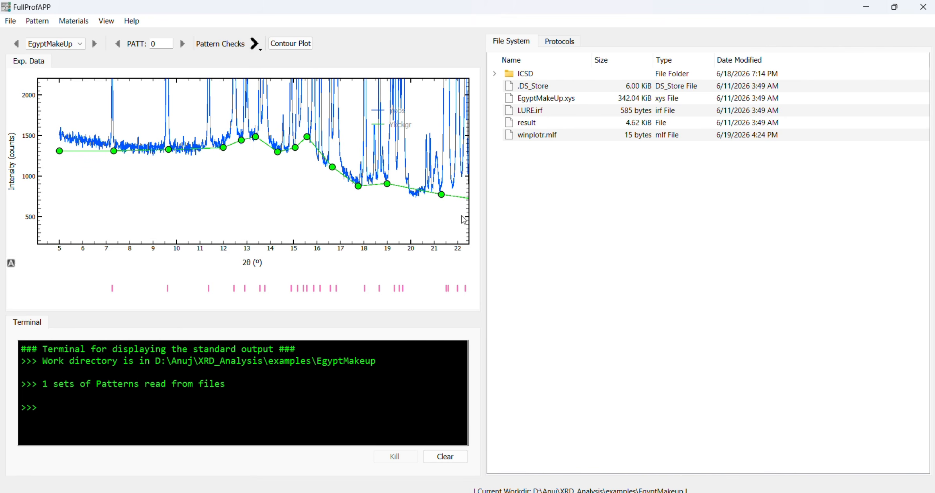
right_click(255, 216)
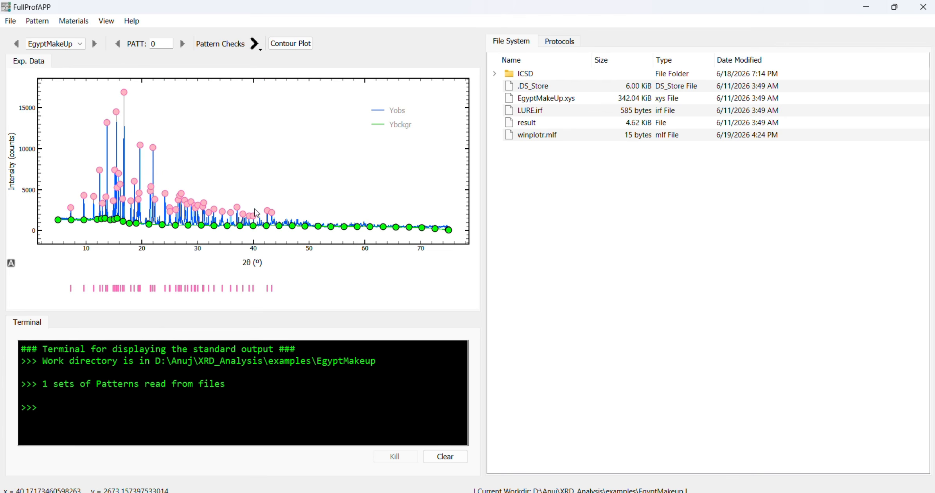
- Switch from background to peak editing and add peaks at about 41°, 45.5° and 46.8° 2θ
click(37, 21)
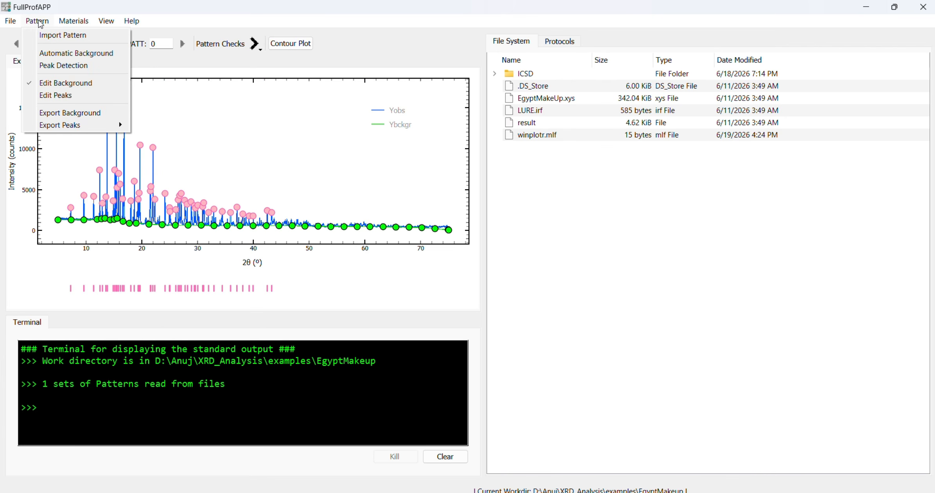
click(54, 100)
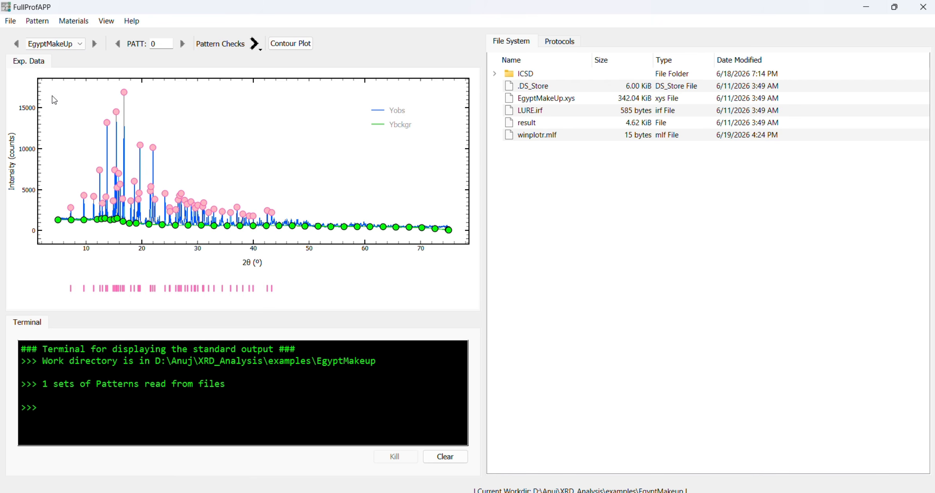
click(41, 23)
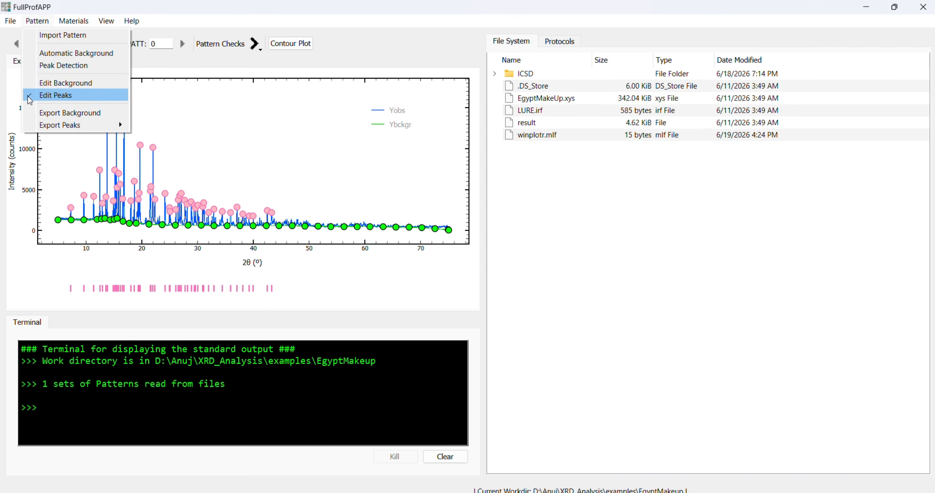
click(218, 148)
drag(153, 171, 301, 235)
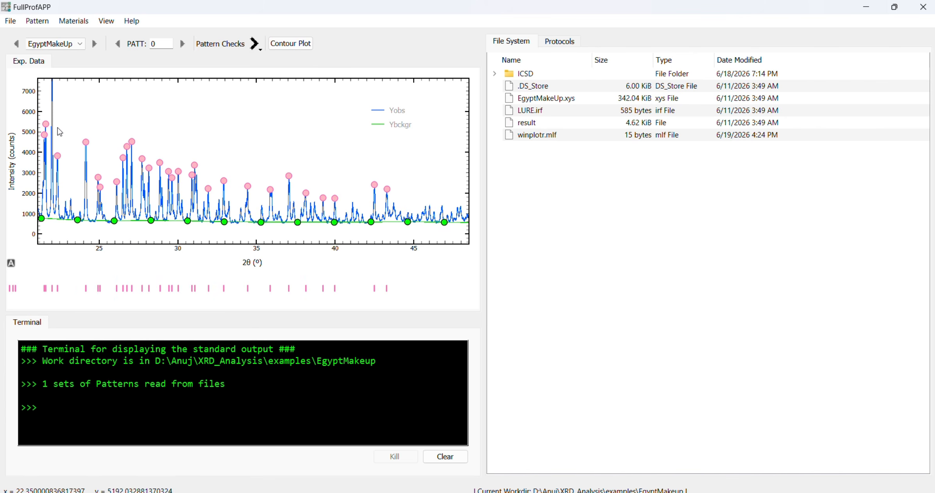
drag(58, 128, 468, 242)
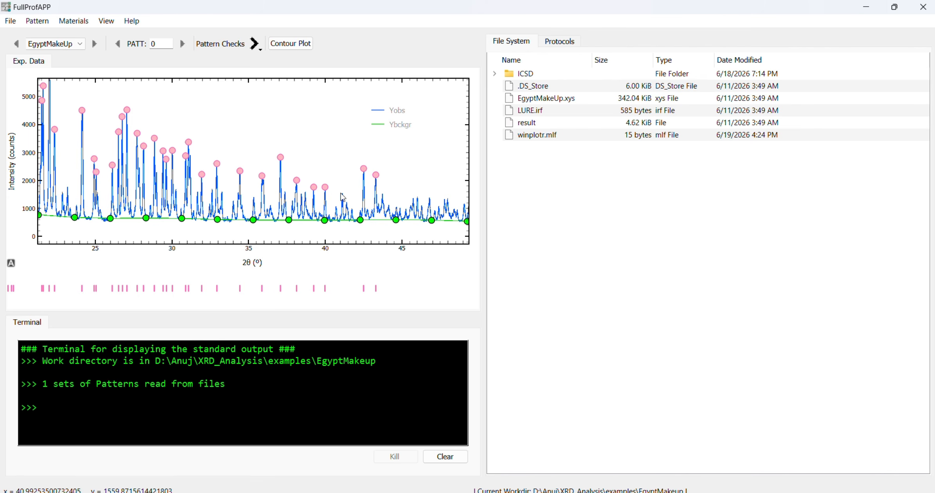
click(341, 195)
click(410, 197)
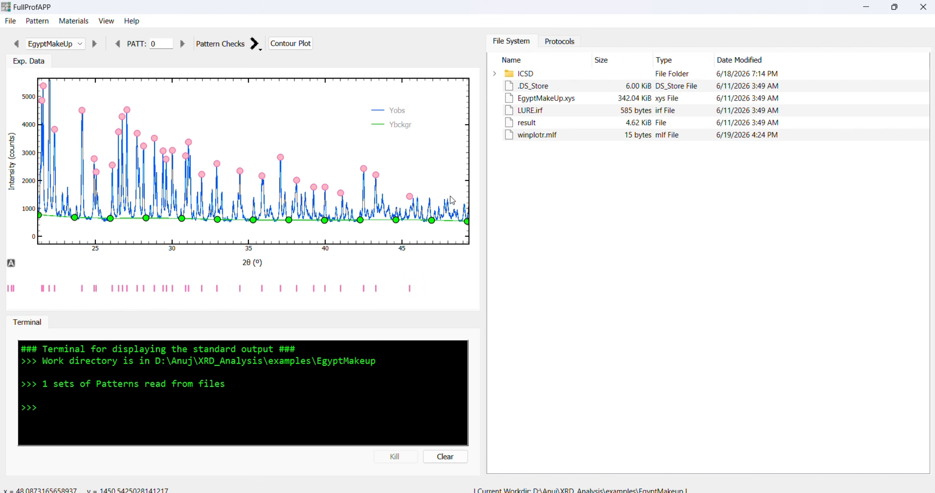
click(429, 196)
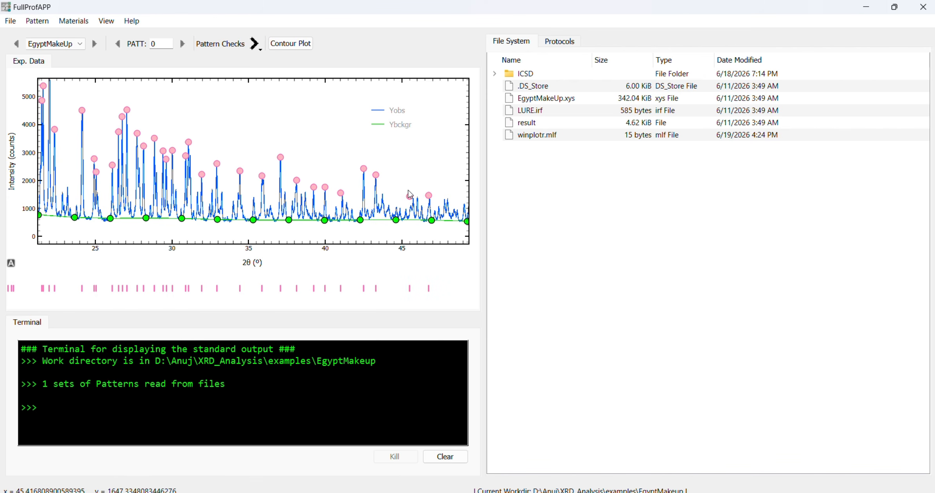
- Remove the two added peaks at about 45.5° and 46.8° 2θ and restore the full pattern view
drag(389, 176, 444, 219)
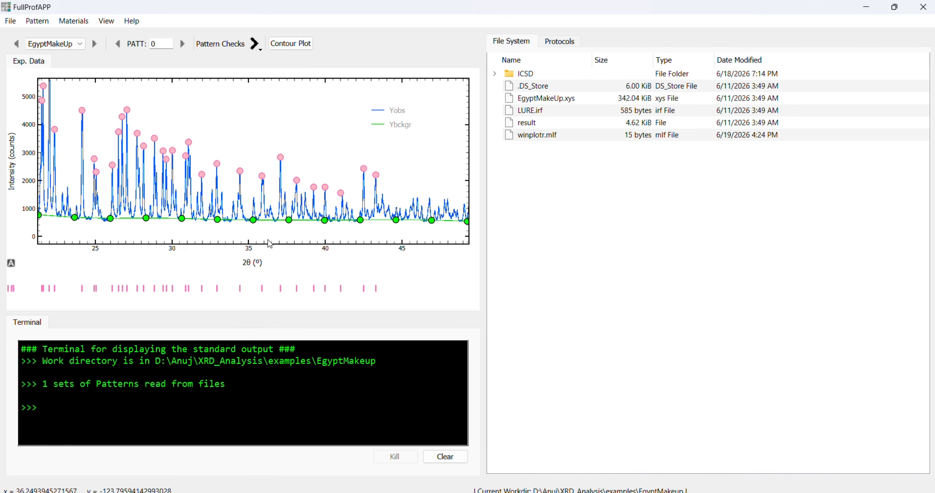
right_click(303, 142)
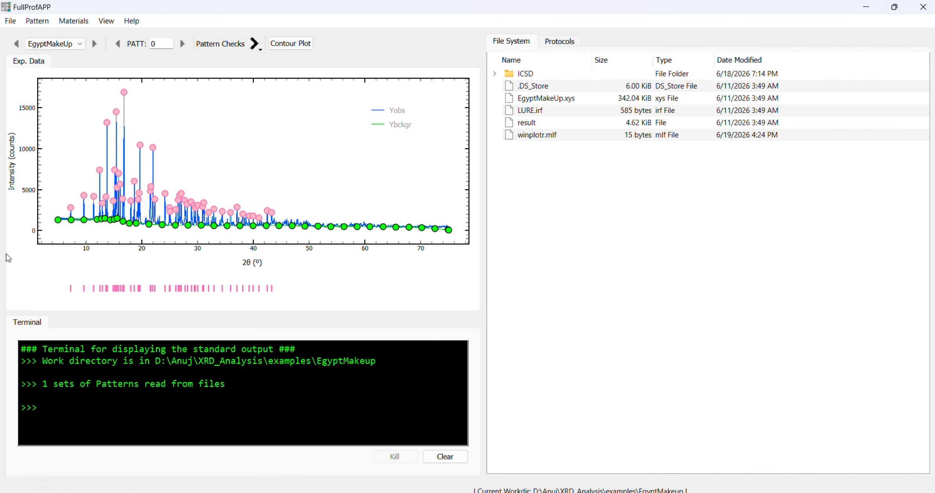
drag(184, 177, 326, 248)
click(12, 264)
- Export the edited background of the EgyptMakeUp pattern to a background file
click(45, 21)
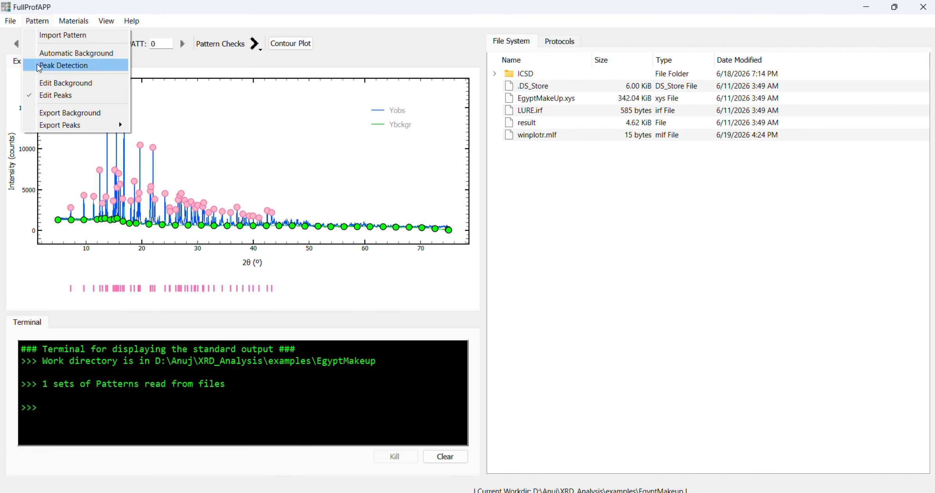
click(56, 113)
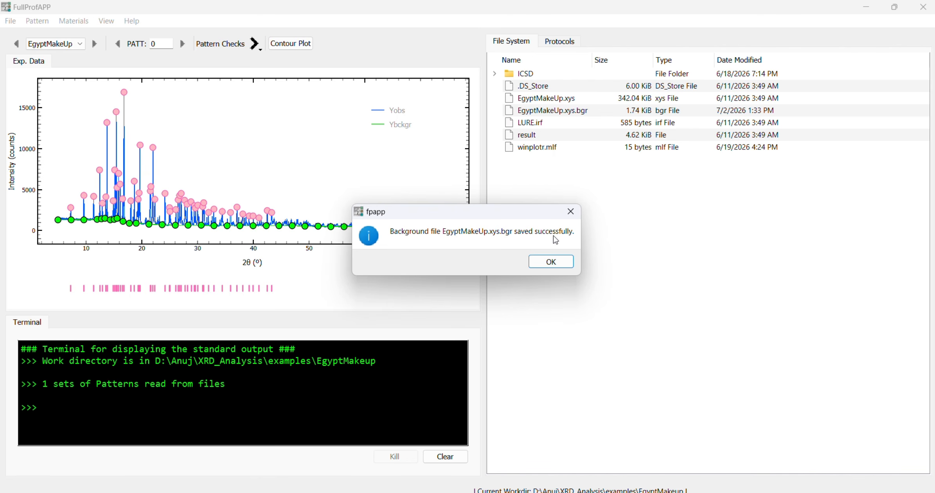
click(550, 262)
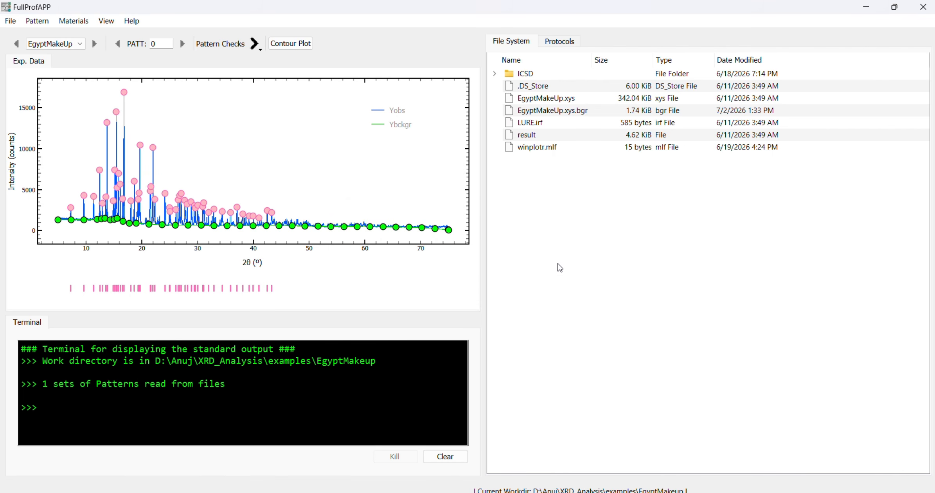
- Export the edited peak list of the EgyptMakeUp pattern in Free Format
click(36, 21)
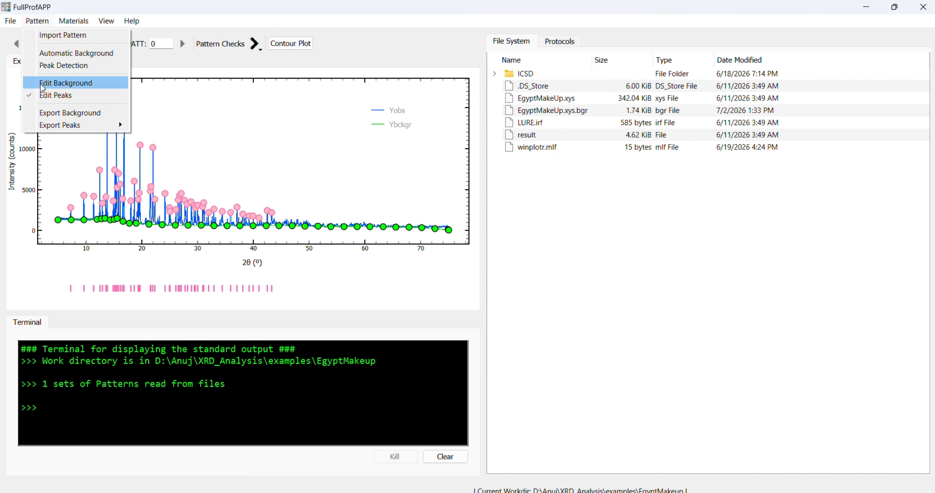
mouse_move(54, 132)
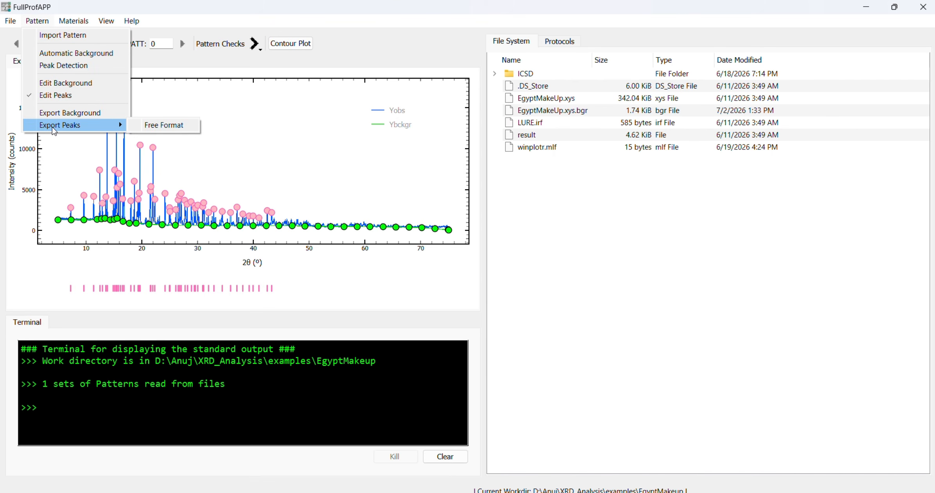
click(154, 132)
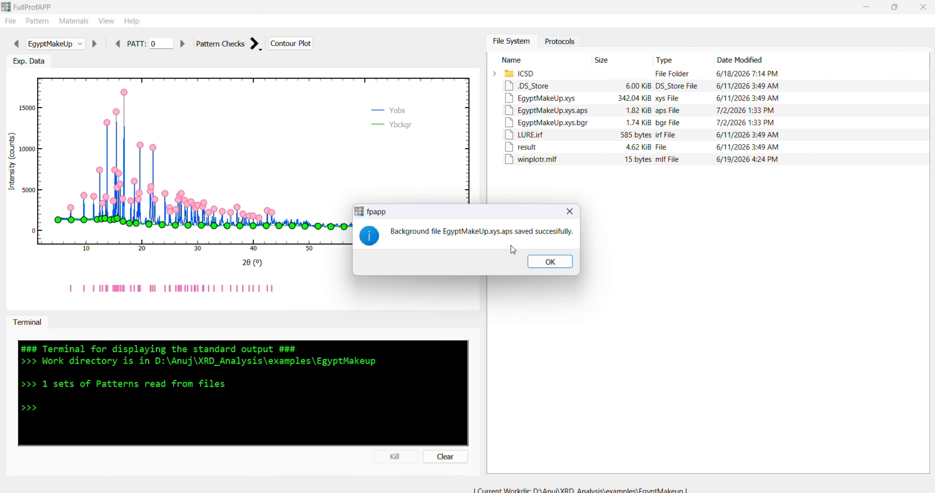
click(551, 264)
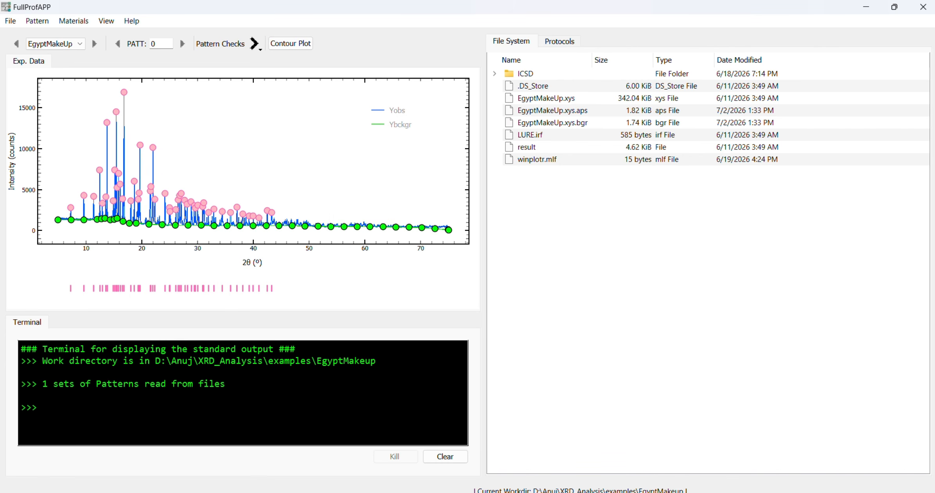